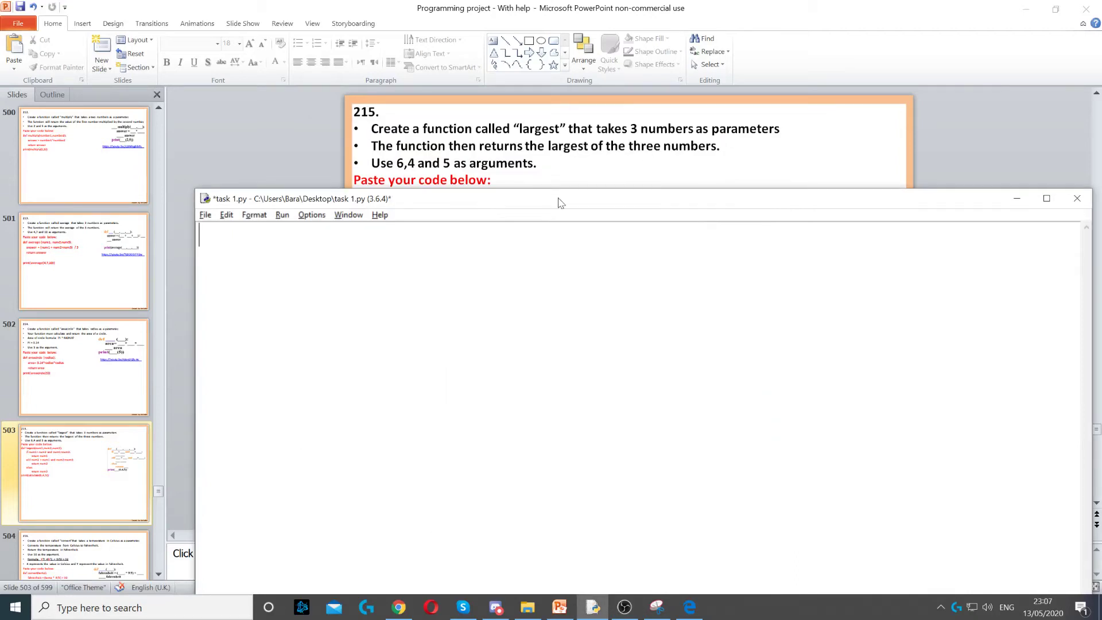
Step: Paste def largest(num1,num2,num3): and highlight def, largest and num1 while explaining them
type("def largest(num1,num2,num3):")
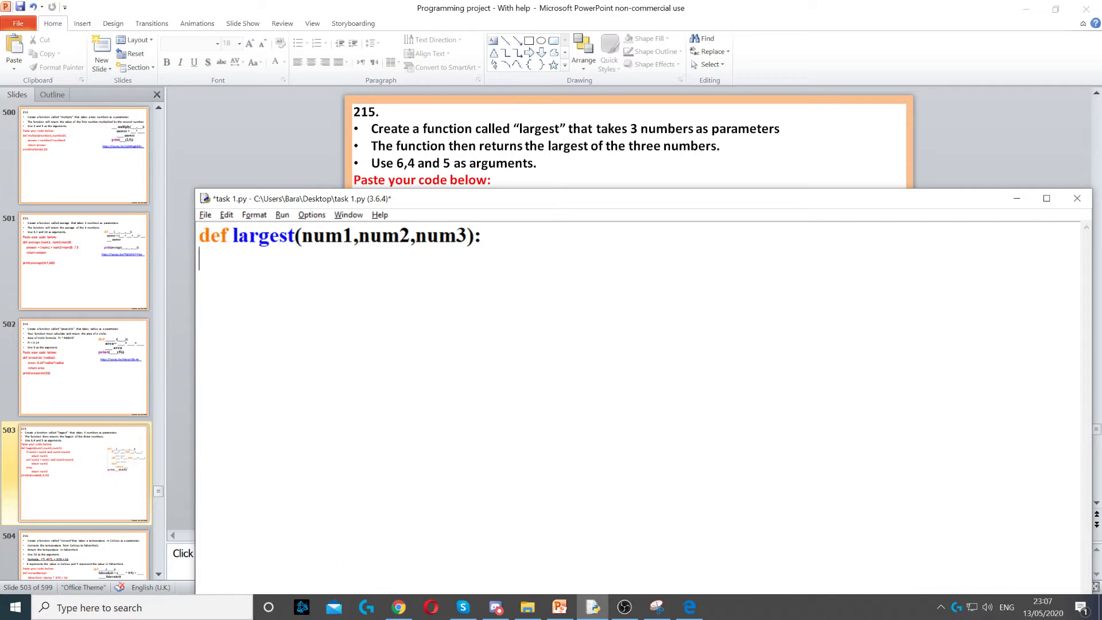
double_click(213, 235)
left_click_drag(297, 235, 231, 236)
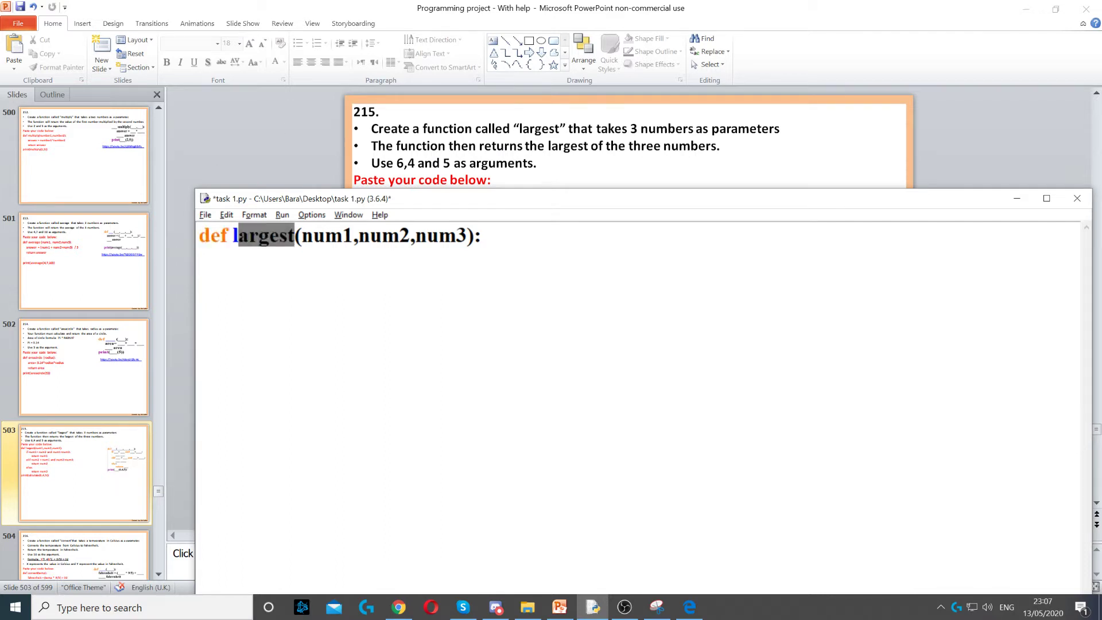
left_click(231, 235)
double_click(327, 235)
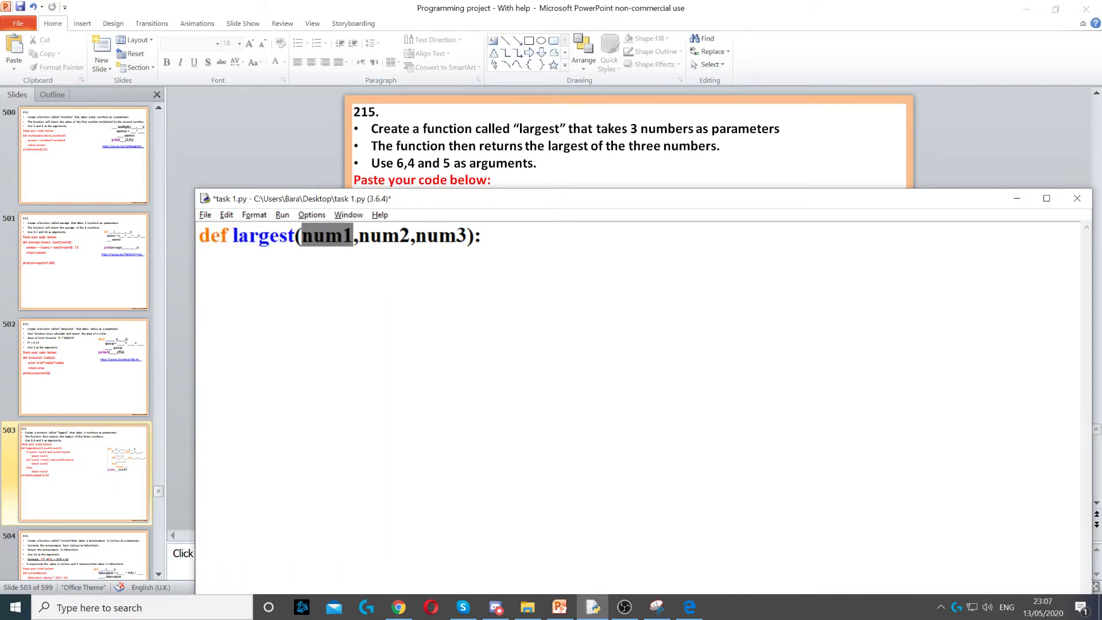
left_click(481, 235)
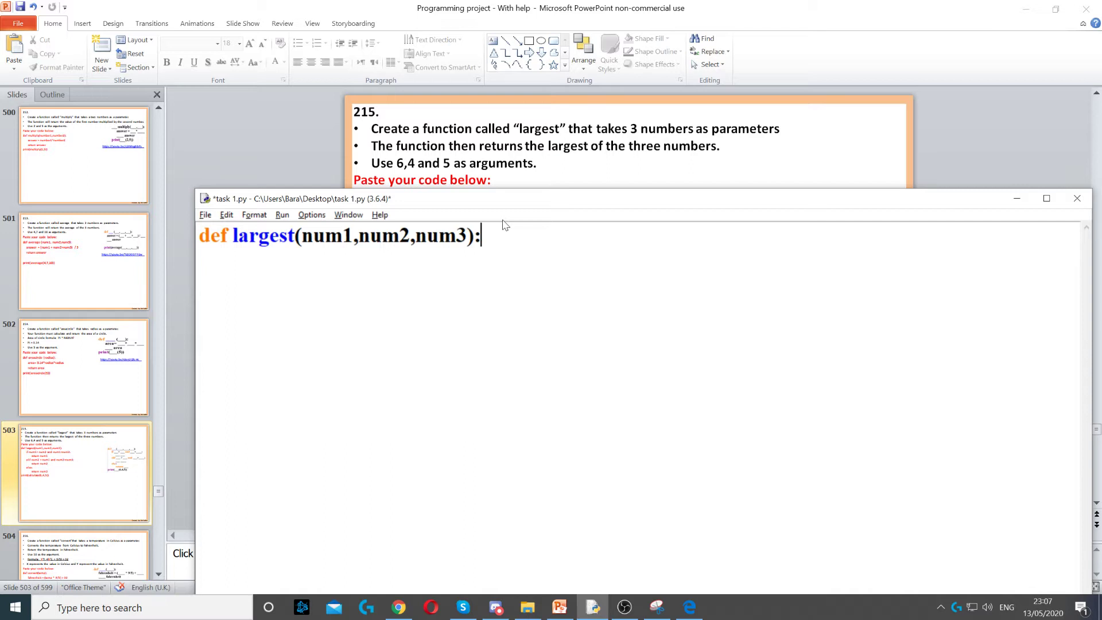
Step: Add the indented branch if num1> num2 and num1>num3: with return num1
key("Return")
type("if num1> num2 and num1>num3:")
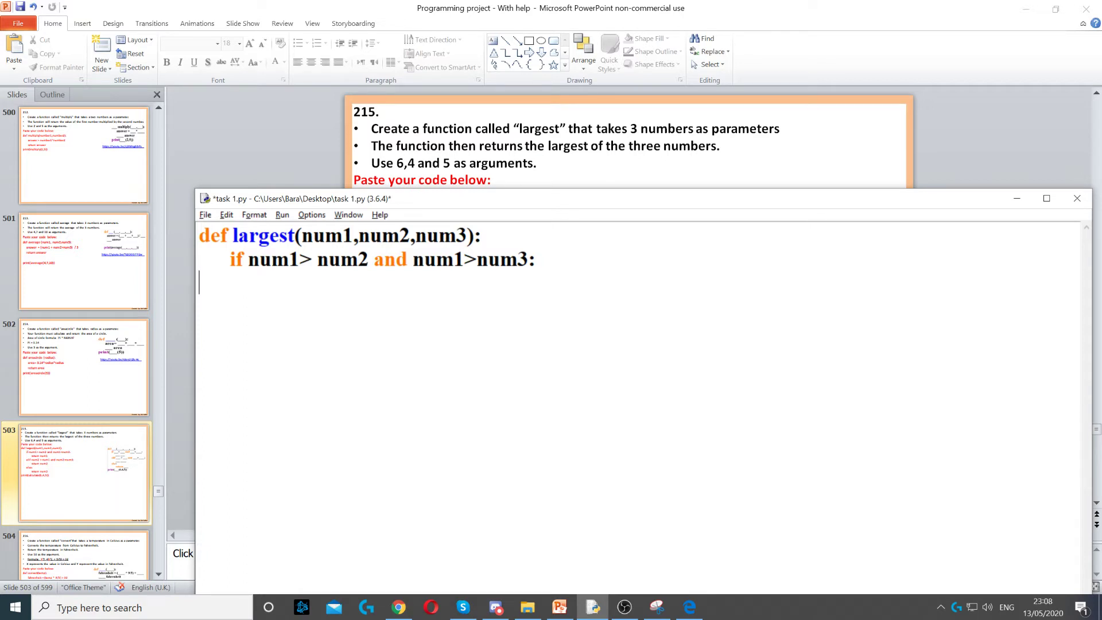
key("shift+Left")
key("shift+Left")
key("shift+Left")
key("shift+Left")
key("Left")
key("Left")
key("Return")
type("return num1")
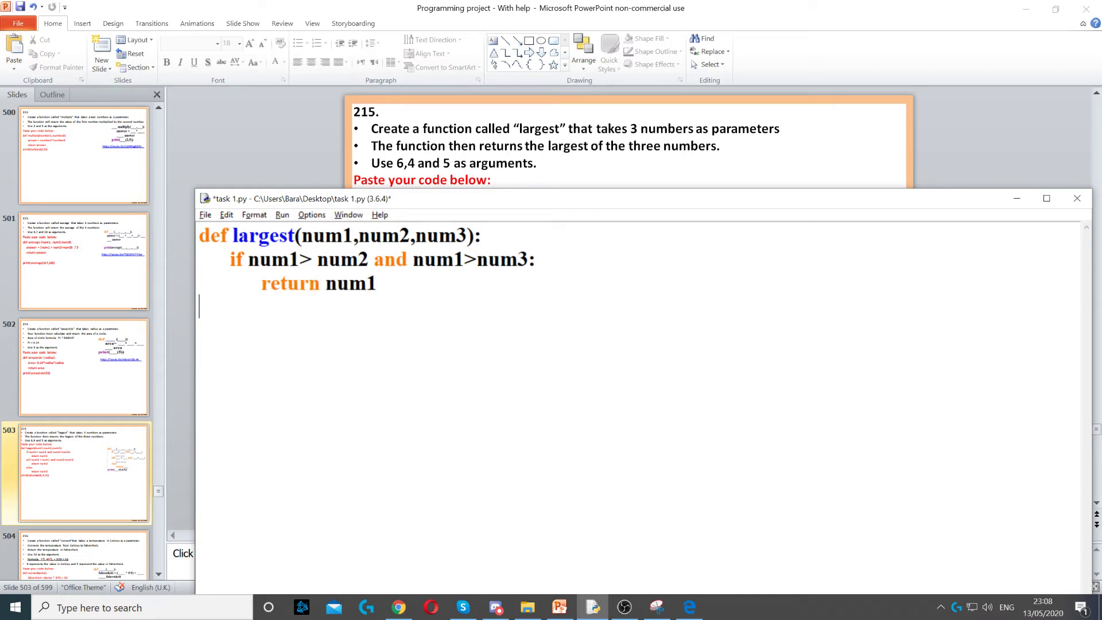
Step: Add the elif branch for num2 with return num2, then highlight both return statements
key("Tab")
type("elif num2 > num1 and num2>num3:")
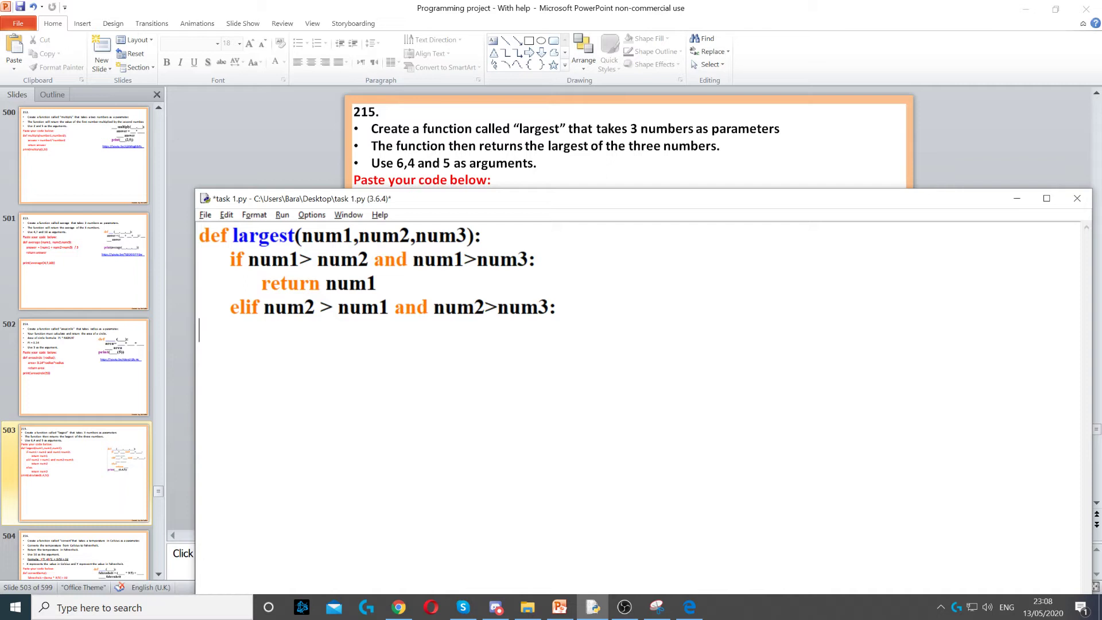
key("shift+Left")
key("shift+Left")
key("shift+Left")
key("Left")
key("Left")
key("Left")
key("Left")
key("shift+Right")
key("shift+Right")
key("shift+Right")
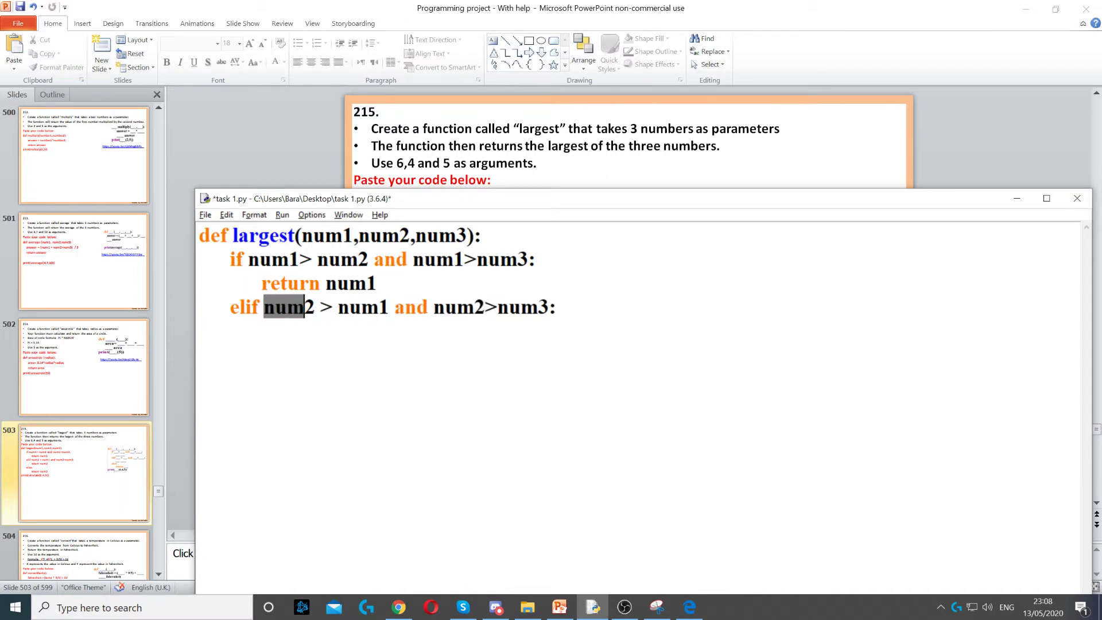
key("shift+Right")
key("End")
key("Return")
type("return num2")
key("Return")
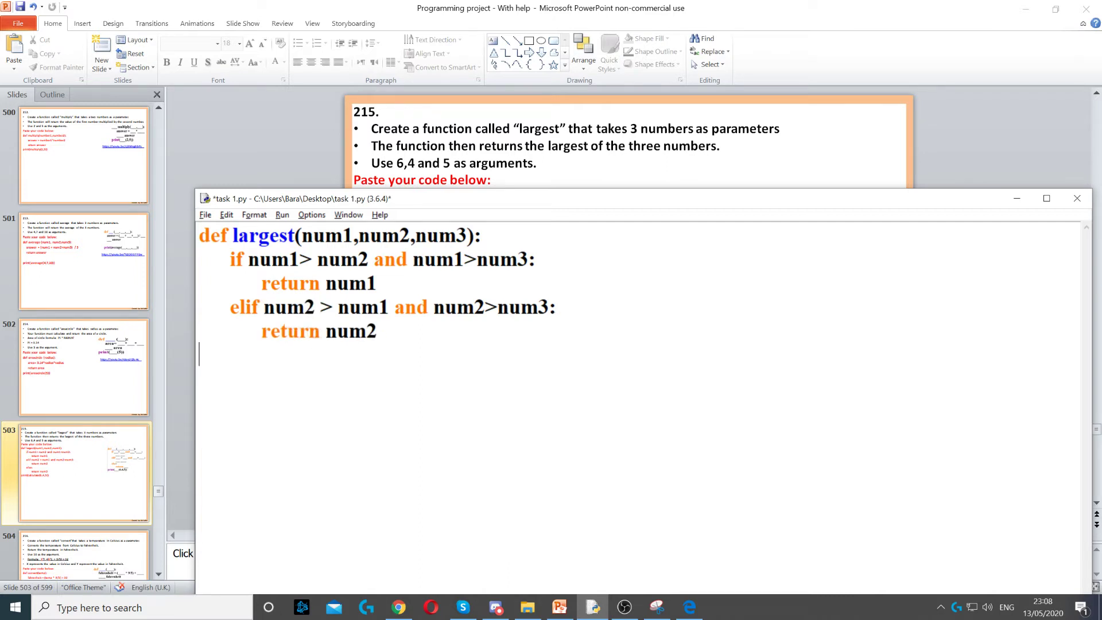
left_click_drag(377, 284, 261, 284)
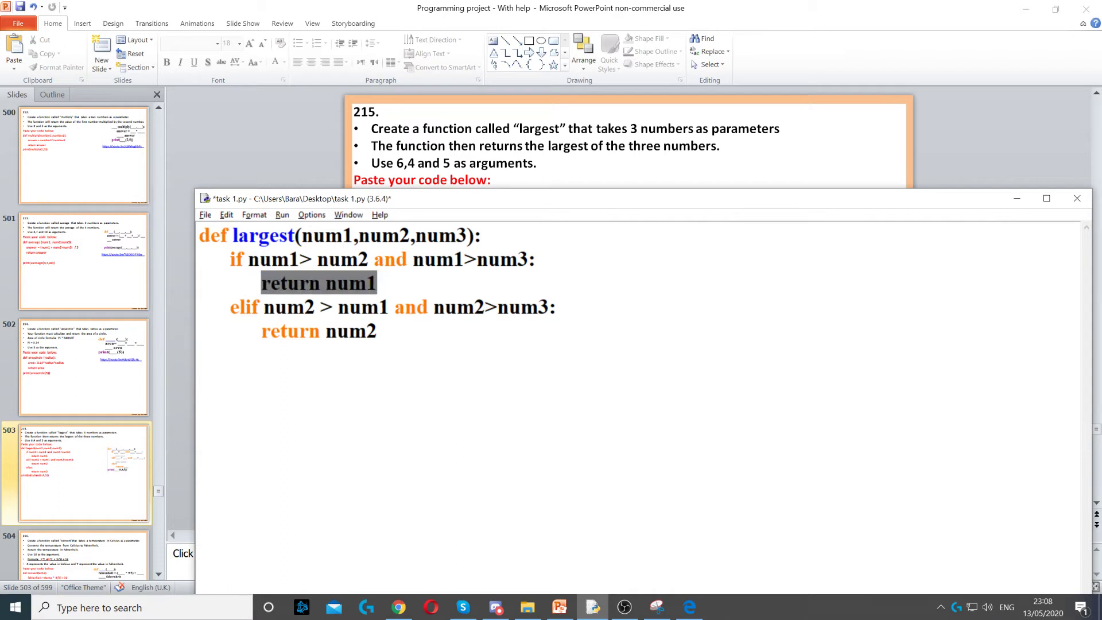
left_click_drag(377, 332, 269, 332)
Step: Add a dedented else: branch with return num3, then highlight all three return statements
left_click(269, 331)
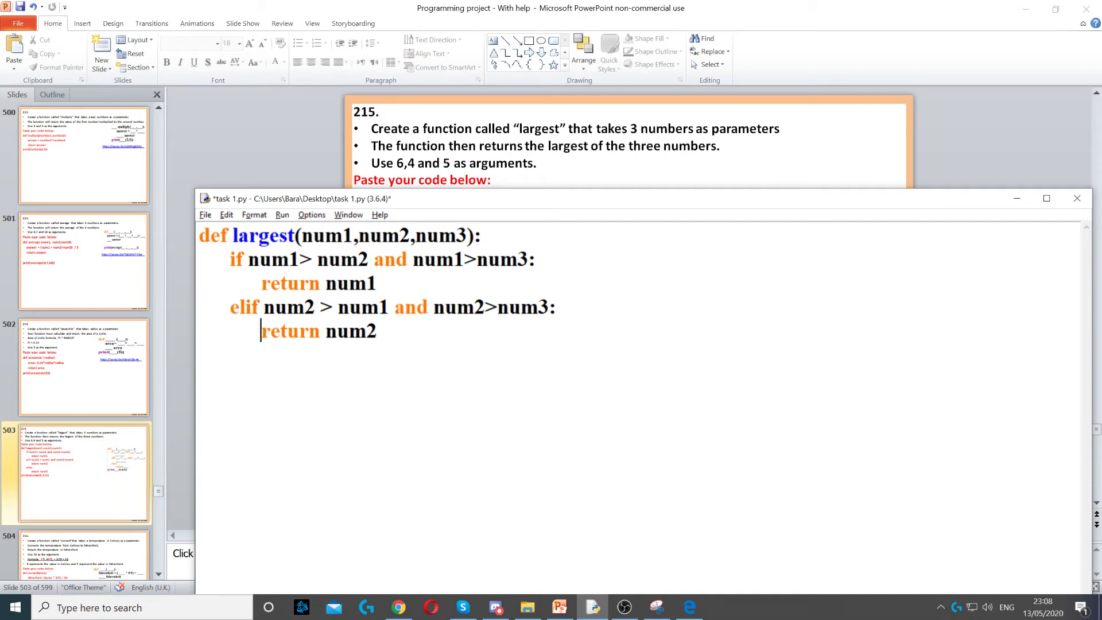
key("Return")
key("BackSpace")
type("else:         ")
type("return num3")
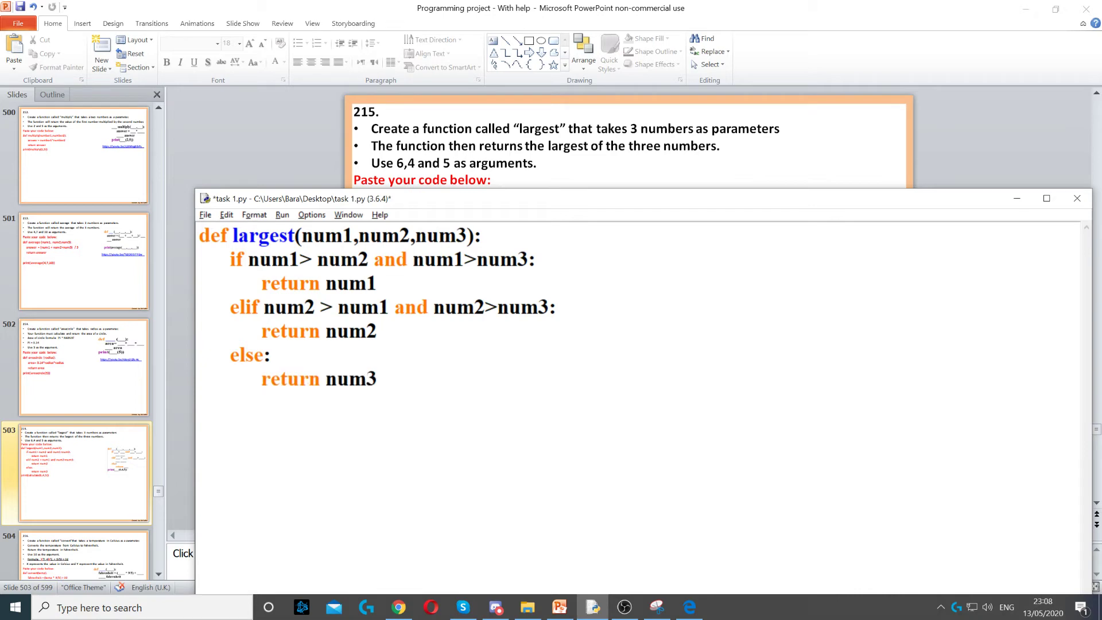
key("BackSpace")
left_click_drag(378, 284, 260, 283)
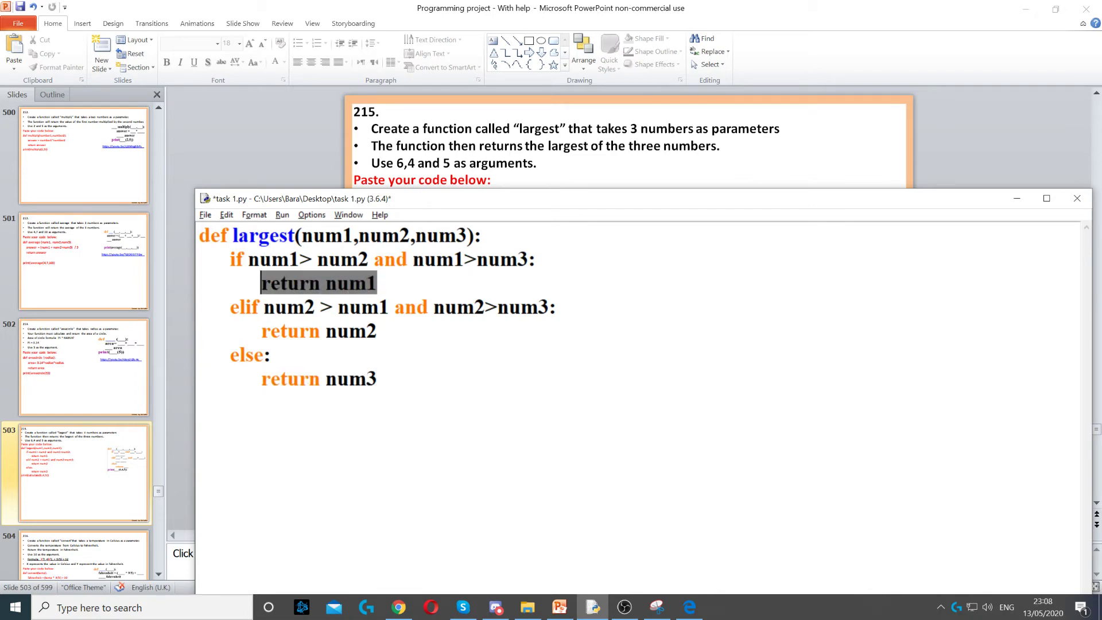
left_click_drag(377, 332, 260, 331)
left_click_drag(378, 379, 260, 380)
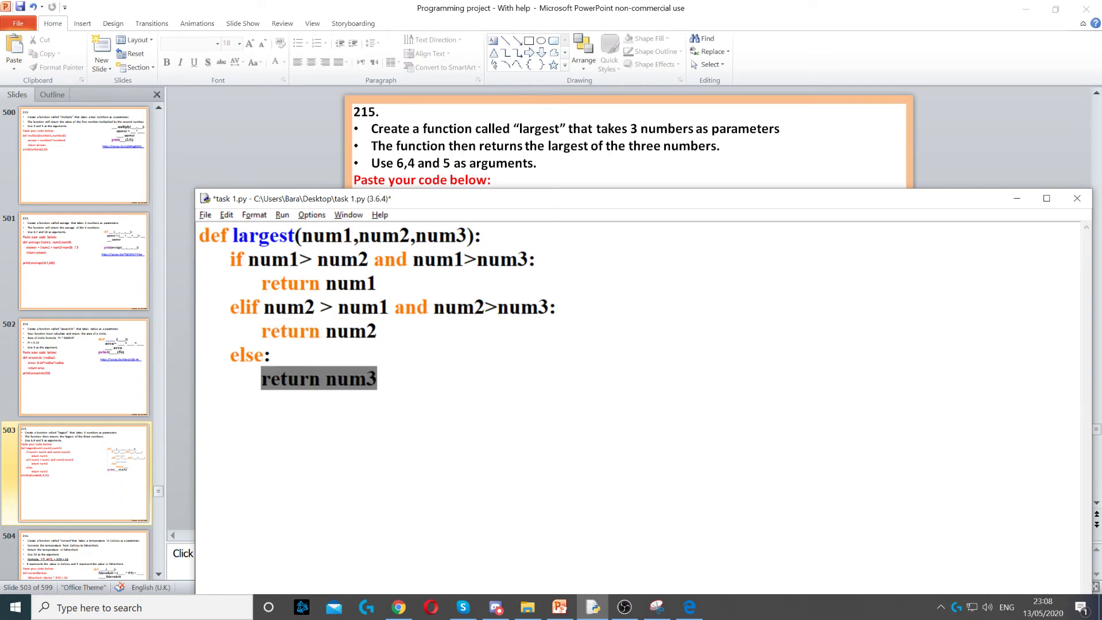
key("End")
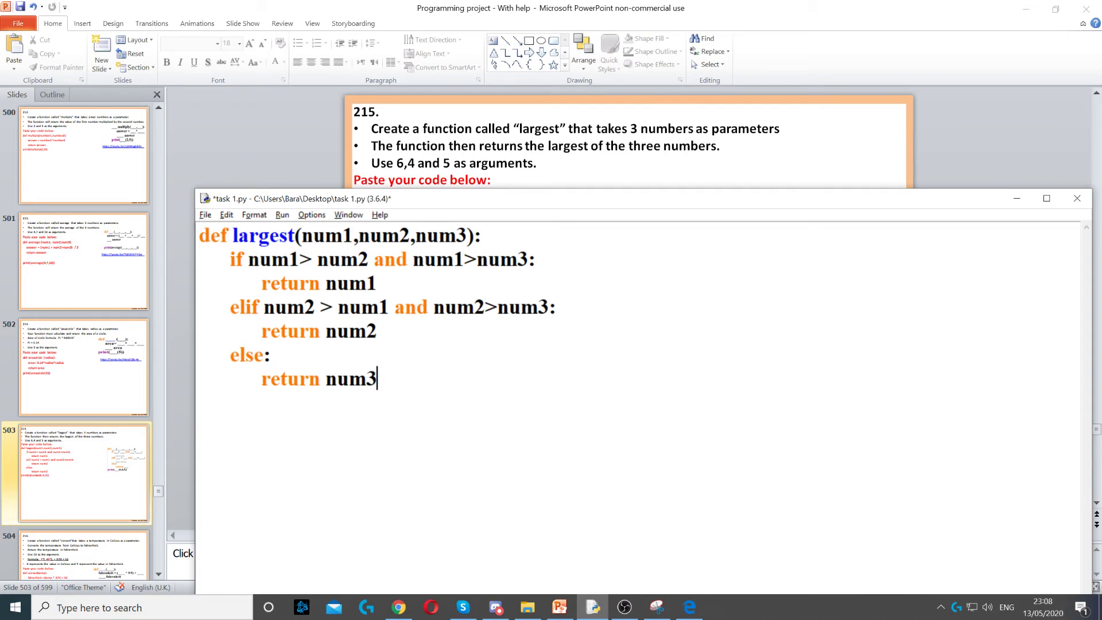
Step: Paste the line print(calculate(6,4,5)) below the function
type("print(calculate(6,4,5))")
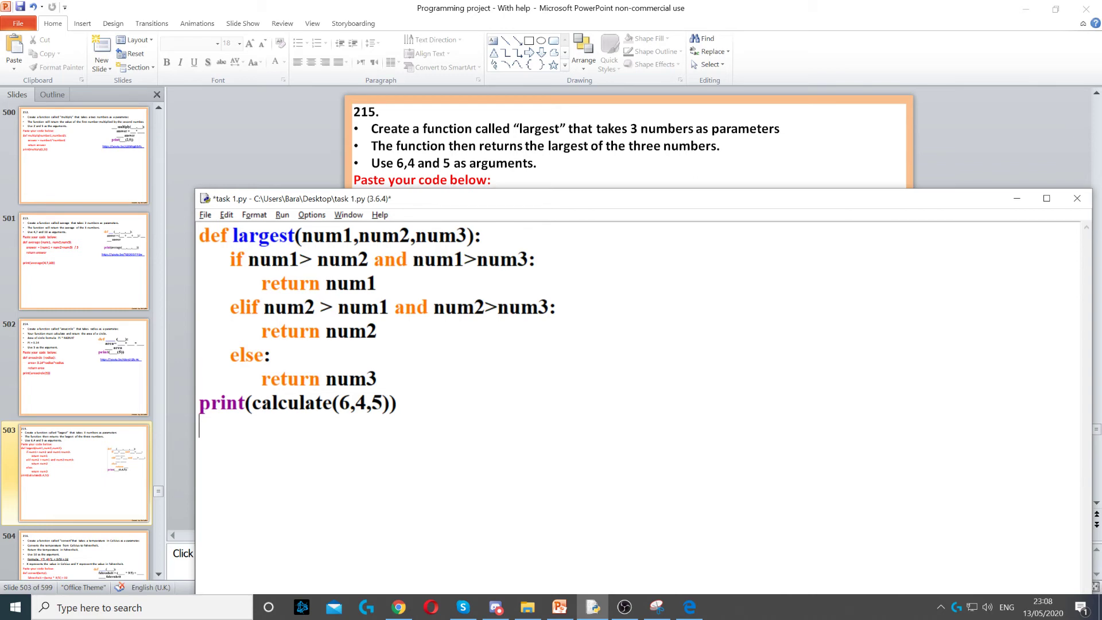
left_click_drag(251, 403, 333, 404)
double_click(223, 403)
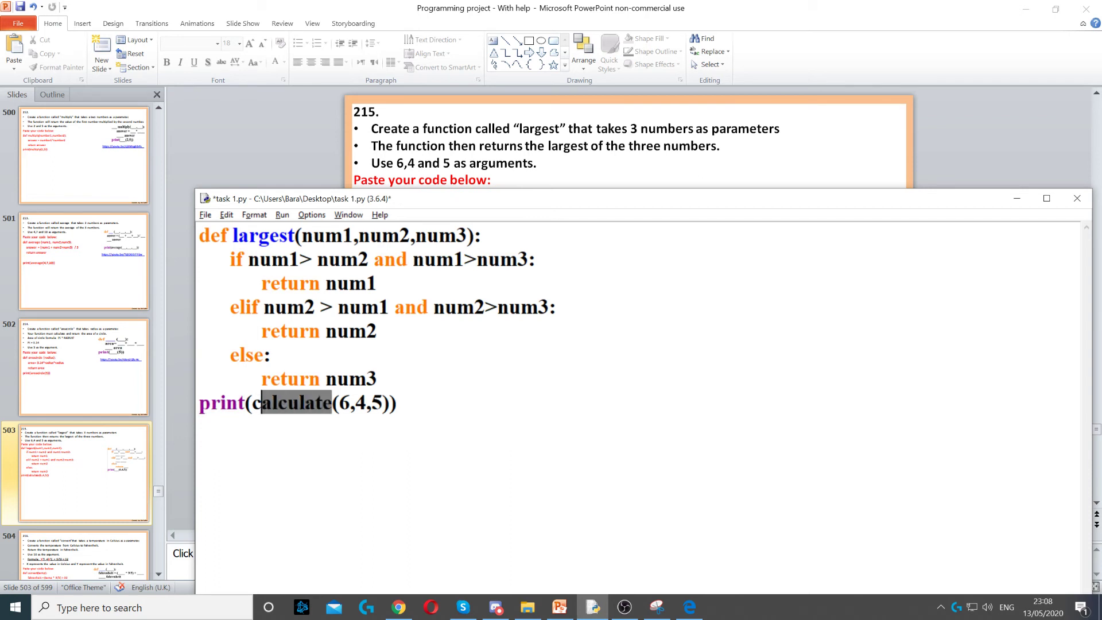
Step: Replace calculate with largest, then save and run task 1.py, which prints 6
left_click_drag(260, 403, 252, 404)
type("l")
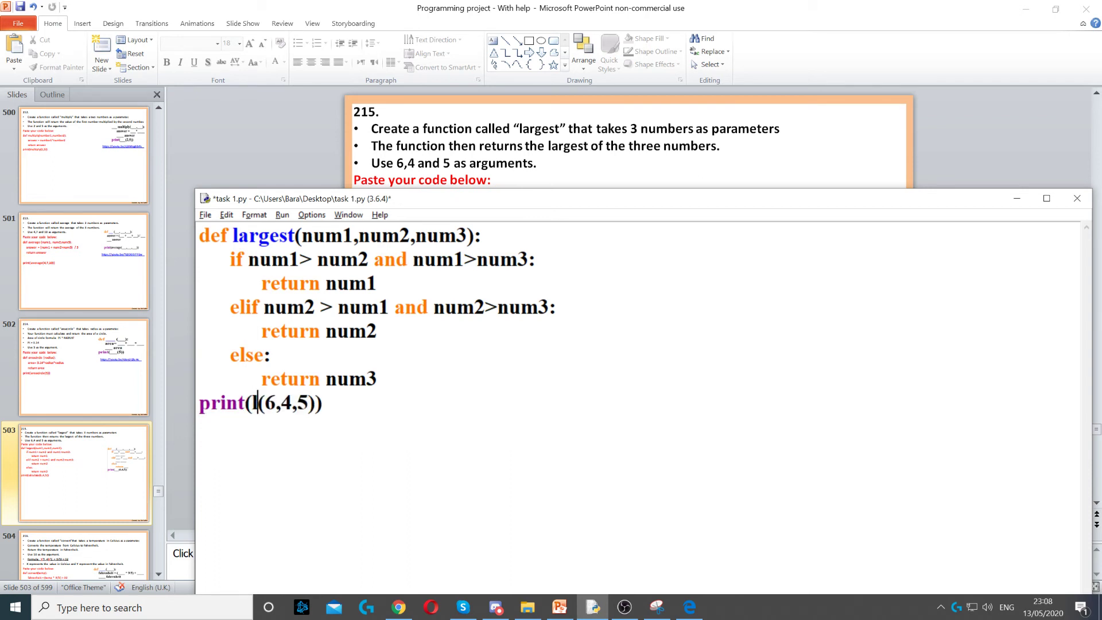
type("argest")
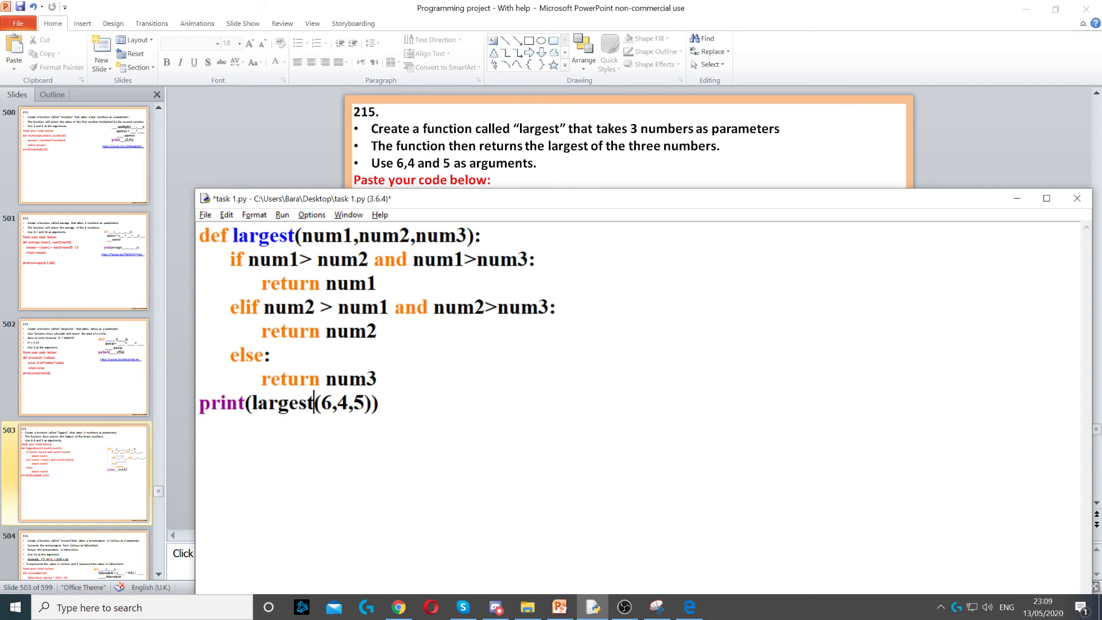
key("Right")
key("Right")
key("Right")
key("Right")
key("Right")
key("Right")
key("Right")
key("Right")
key("F5")
left_click(921, 9)
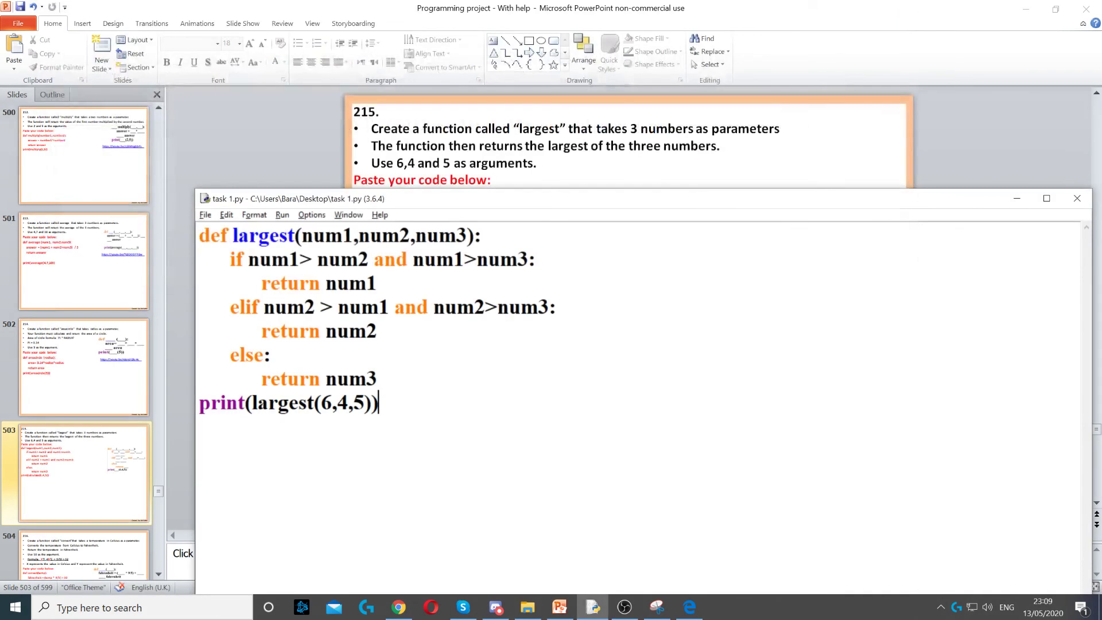